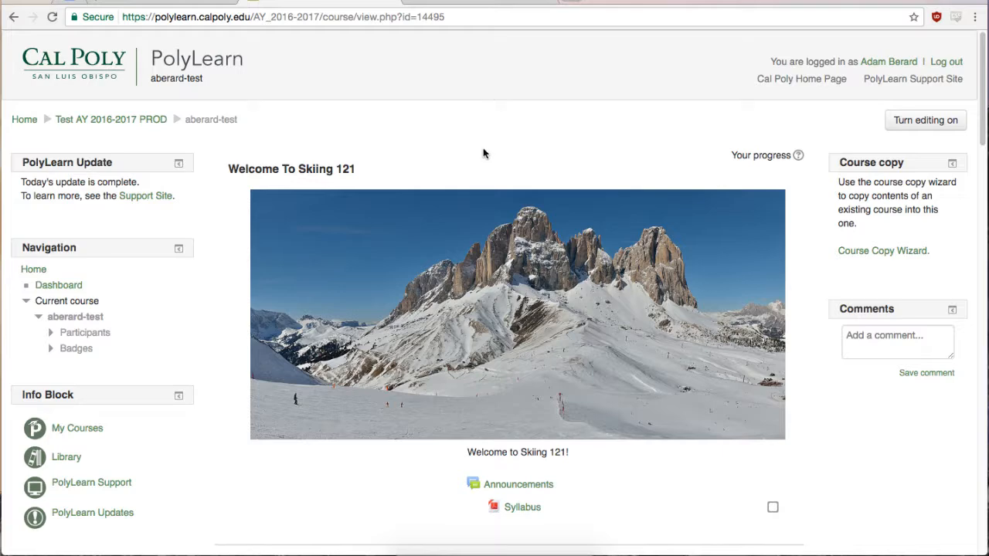
- Open the Skiing 121 course's grades and go to the gradebook setup
scroll(483, 155, down, 3)
scroll(482, 148, down, 8)
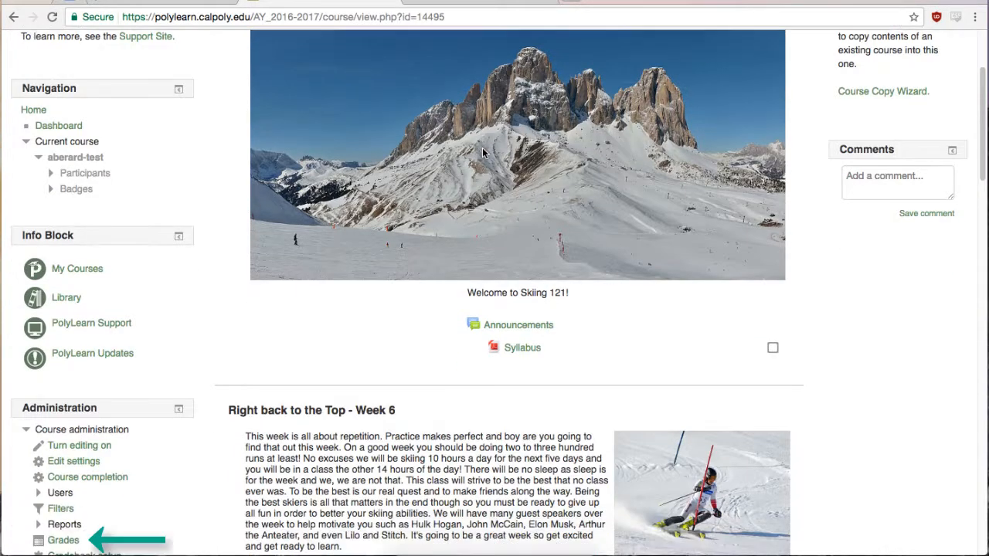
click(65, 360)
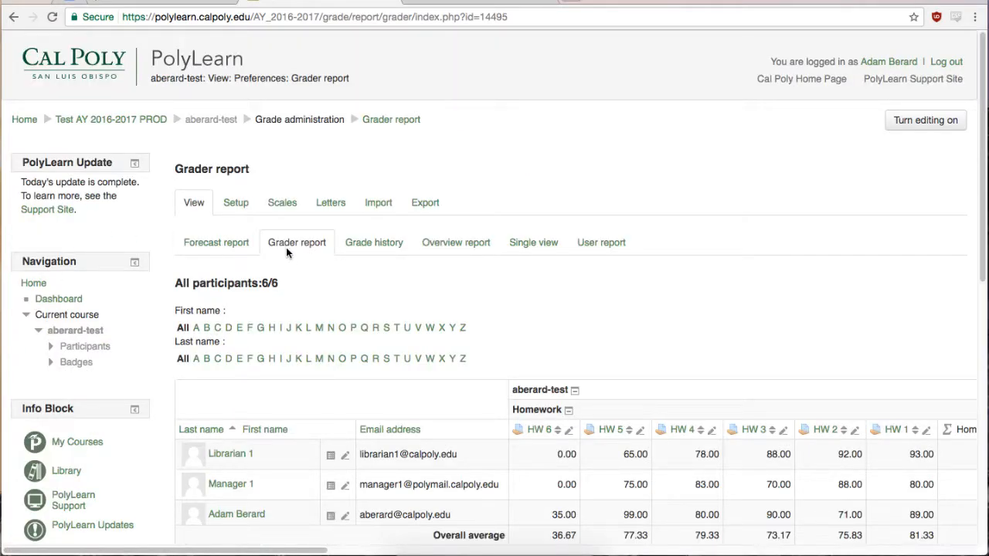
scroll(286, 247, down, 1)
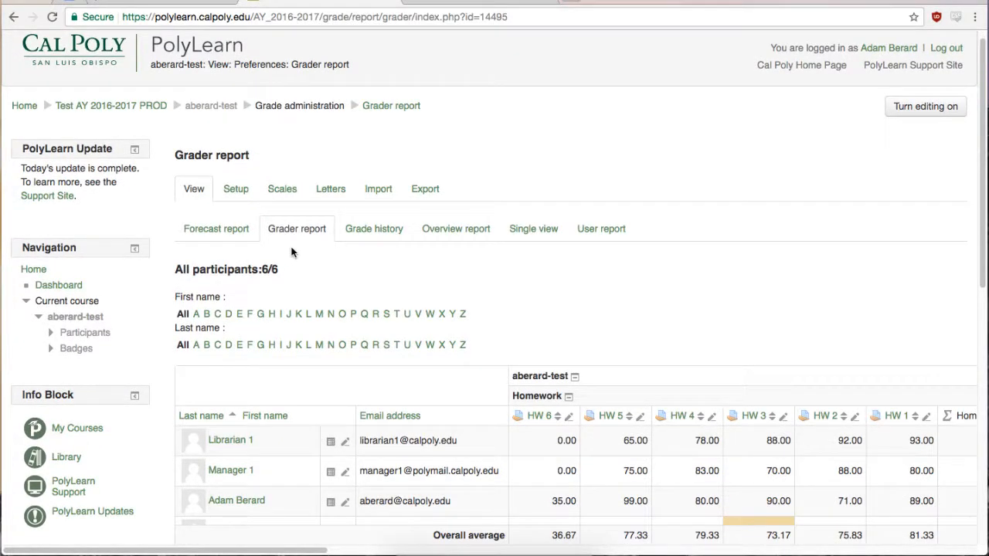
click(238, 197)
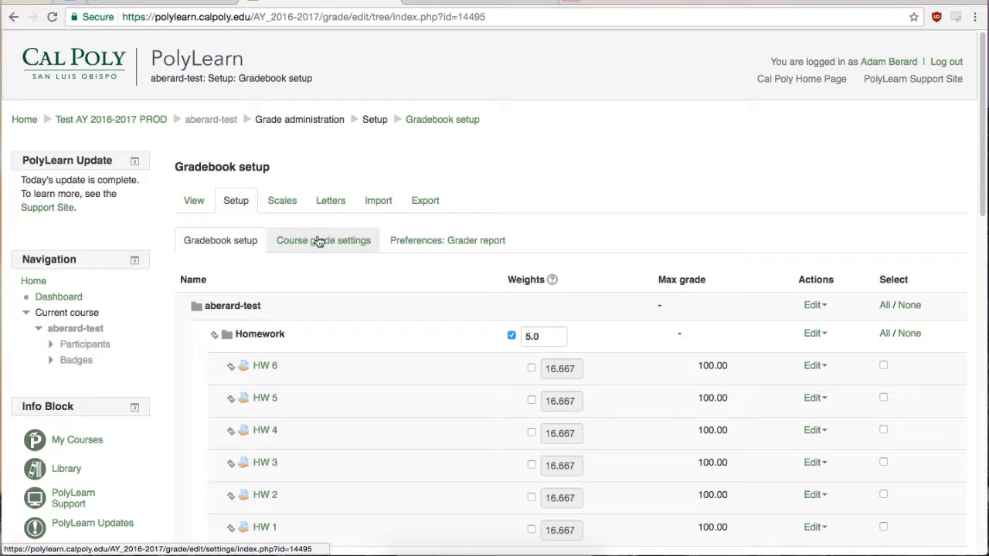
- Start a new grade item named "Take Home Quiz #1" and keep its grade type as Value
scroll(247, 255, down, 20)
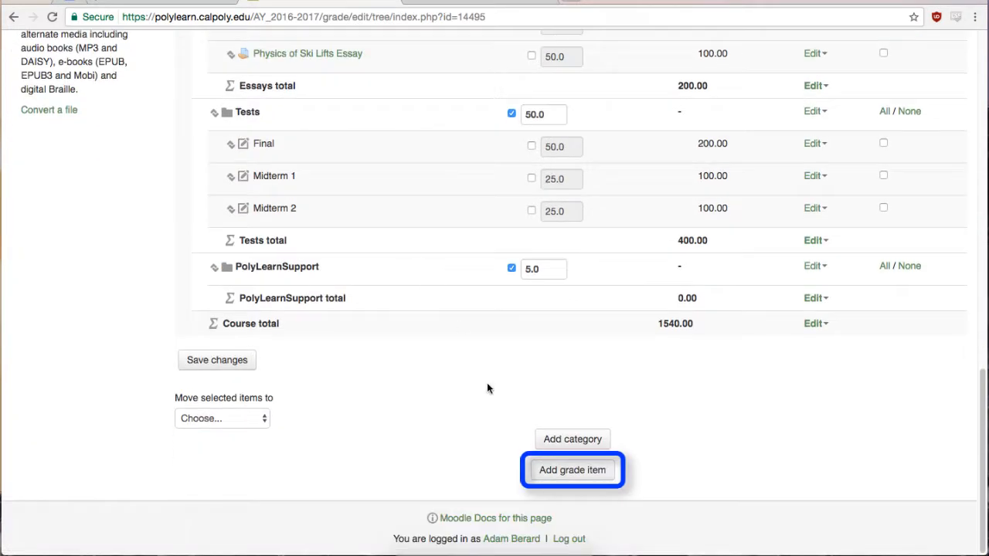
click(571, 471)
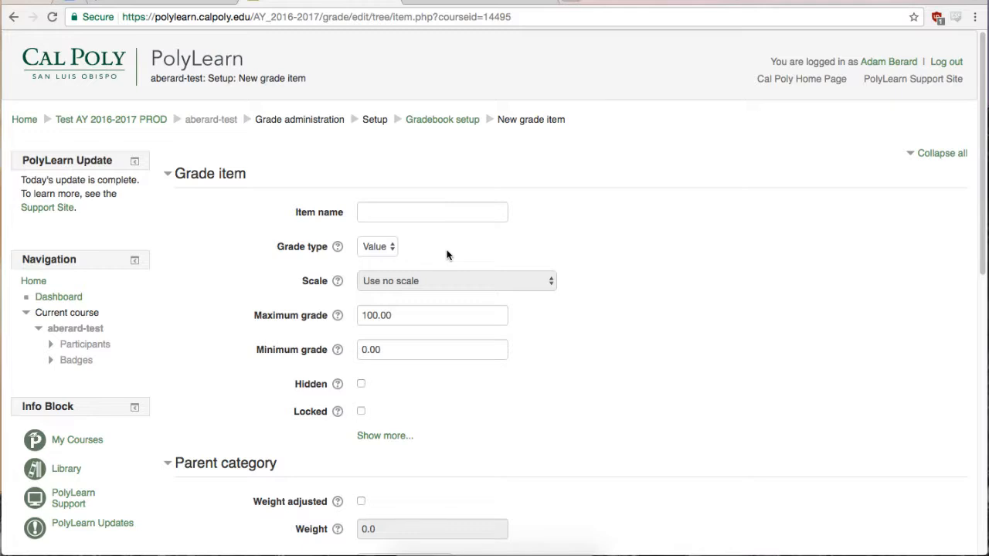
click(404, 214)
text(Take )
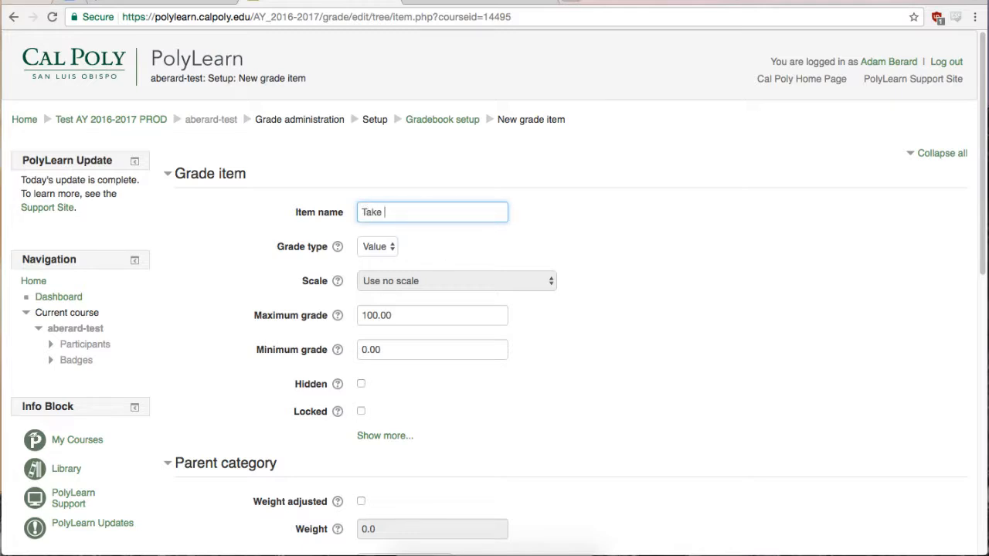
text(Home Quiz #1)
click(390, 248)
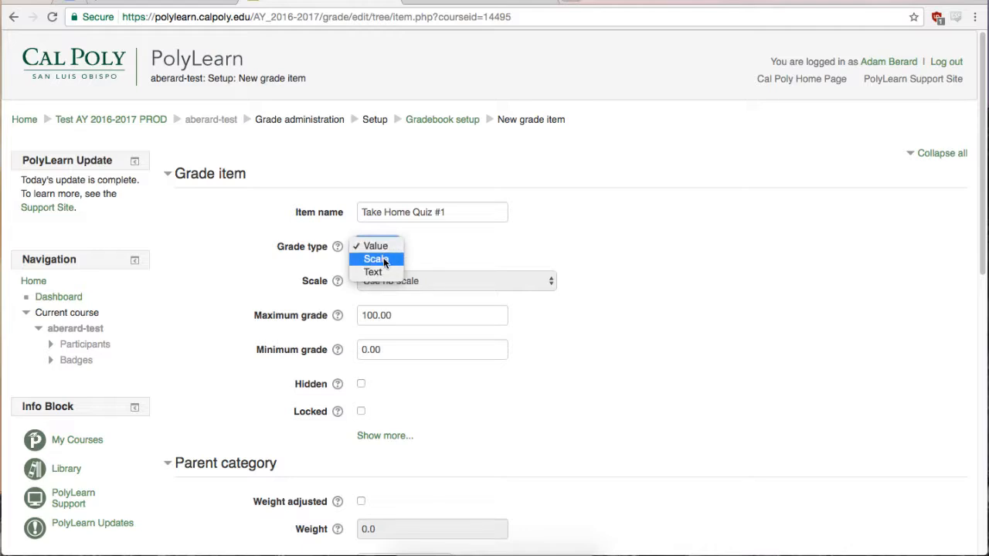
click(438, 249)
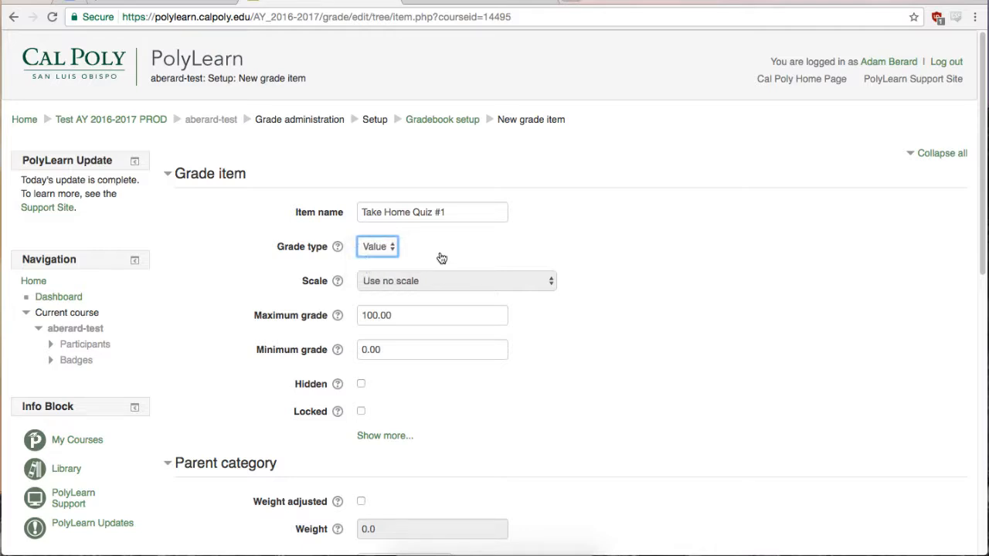
- Set the new grade item's maximum grade to 10
click(400, 315)
double_click(400, 315)
text(10)
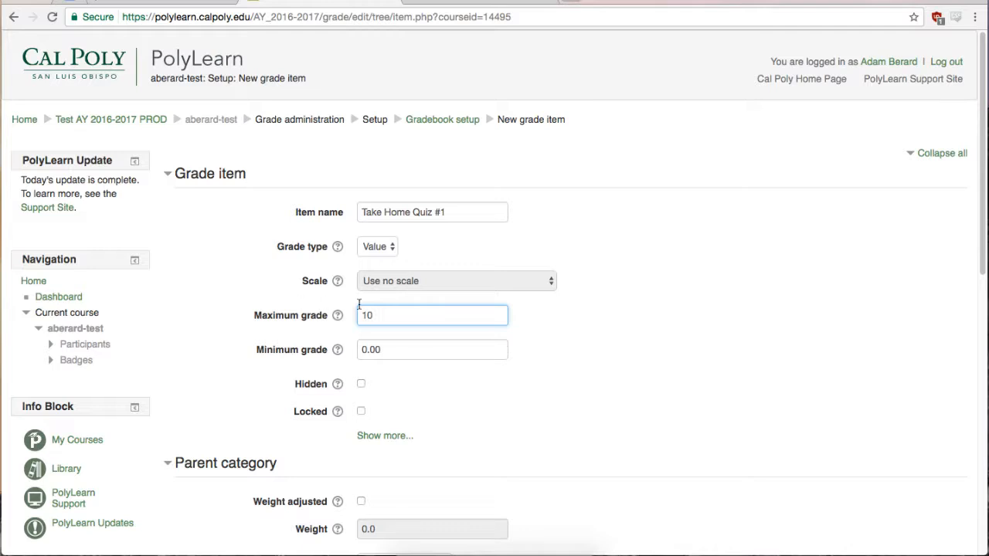
click(600, 343)
- Expand the grade item's additional settings, review the display, hiding and locking options, and collapse them again
scroll(600, 342, down, 1)
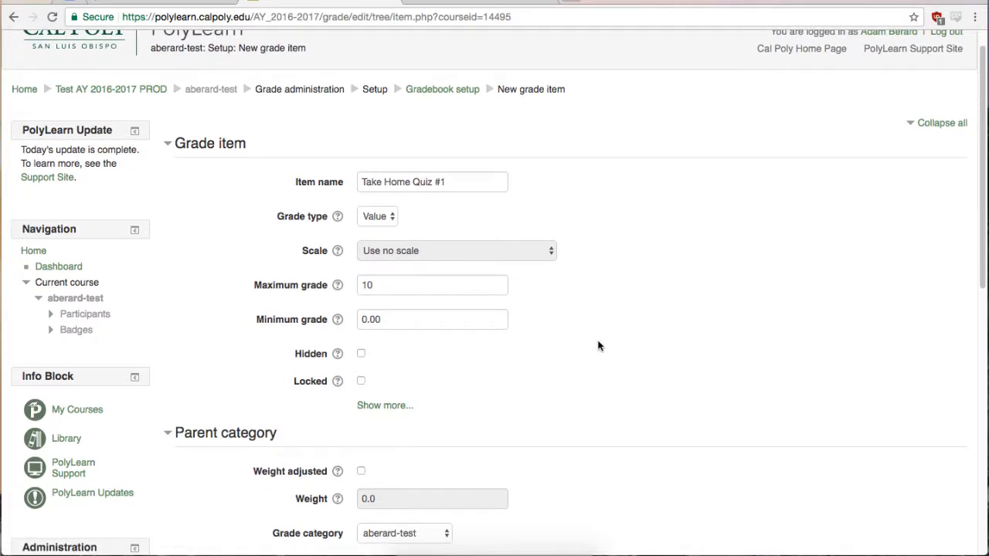
scroll(598, 346, down, 3)
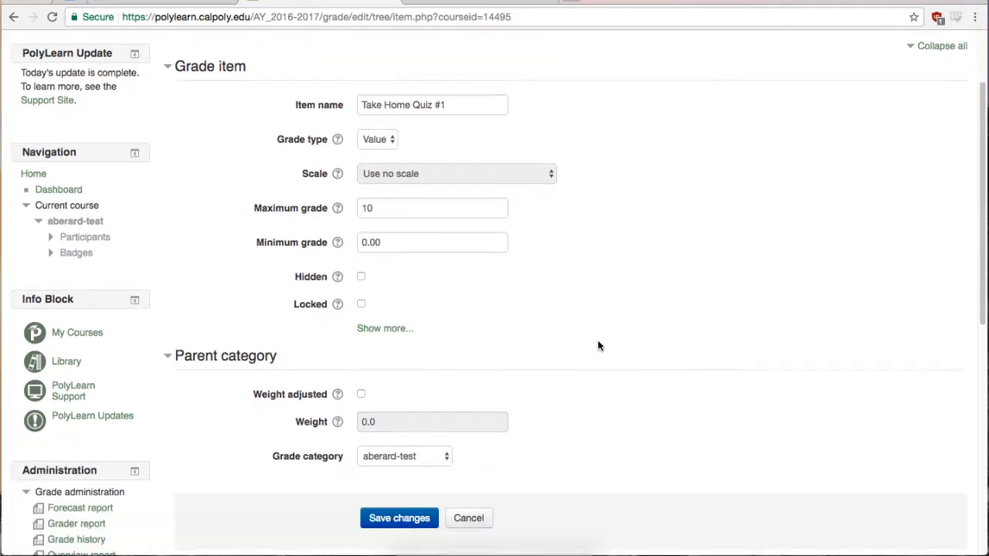
click(380, 334)
scroll(574, 324, down, 3)
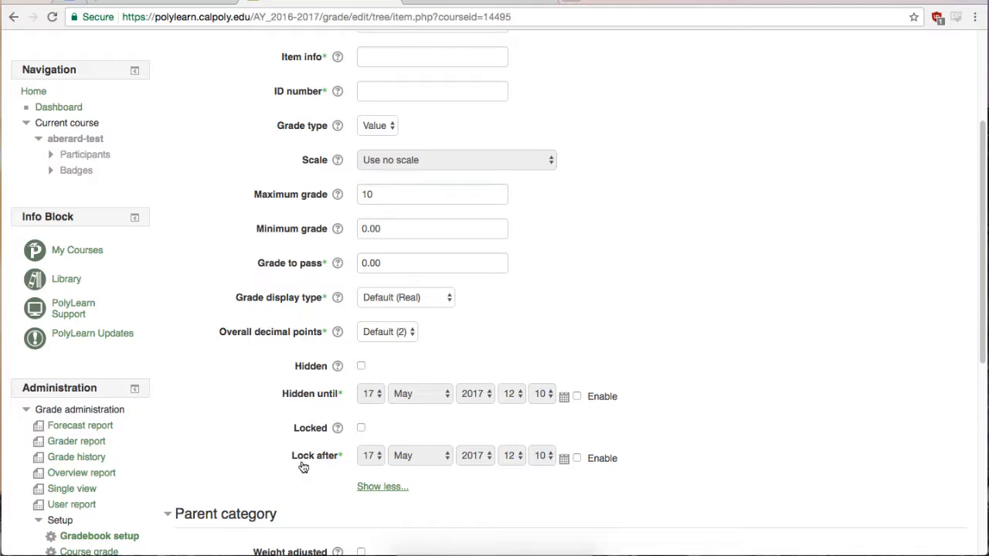
click(386, 487)
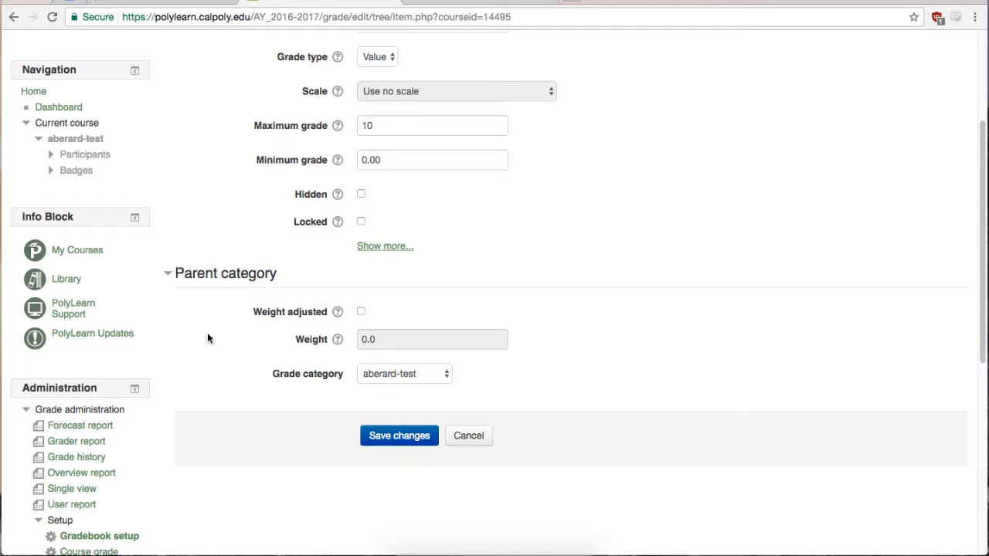
- Assign the grade item to the PolyLearnSupport category, save it, and continue past the grade recalculation
click(402, 374)
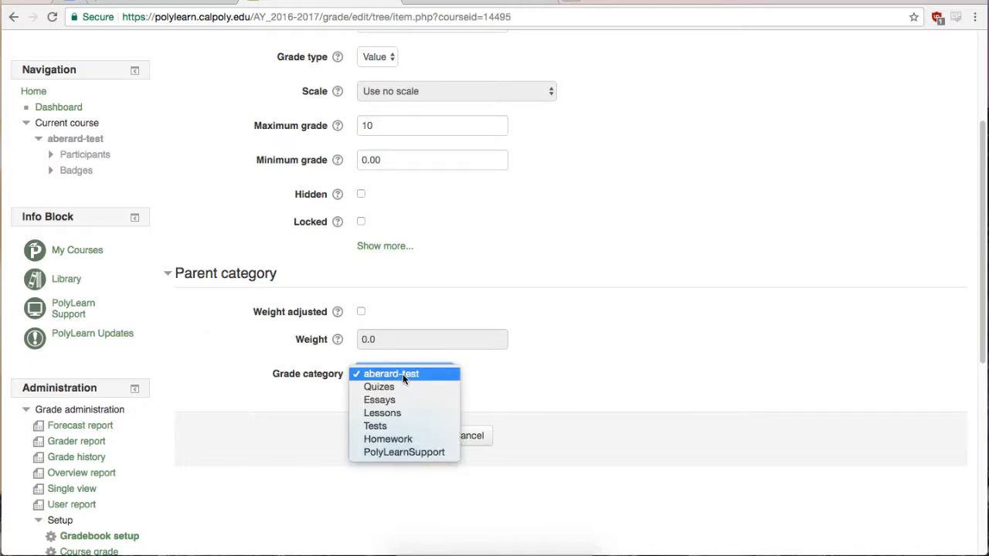
click(404, 452)
click(309, 384)
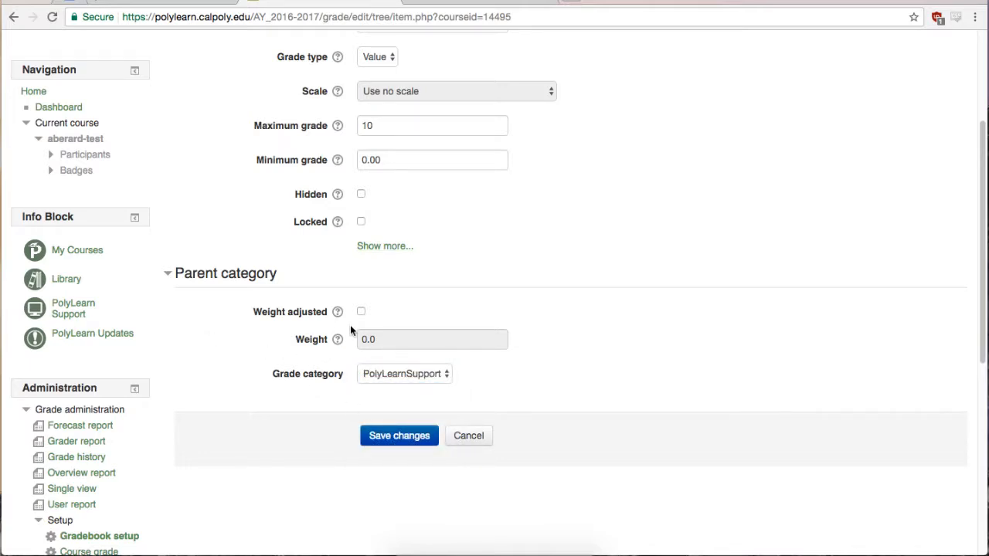
click(373, 442)
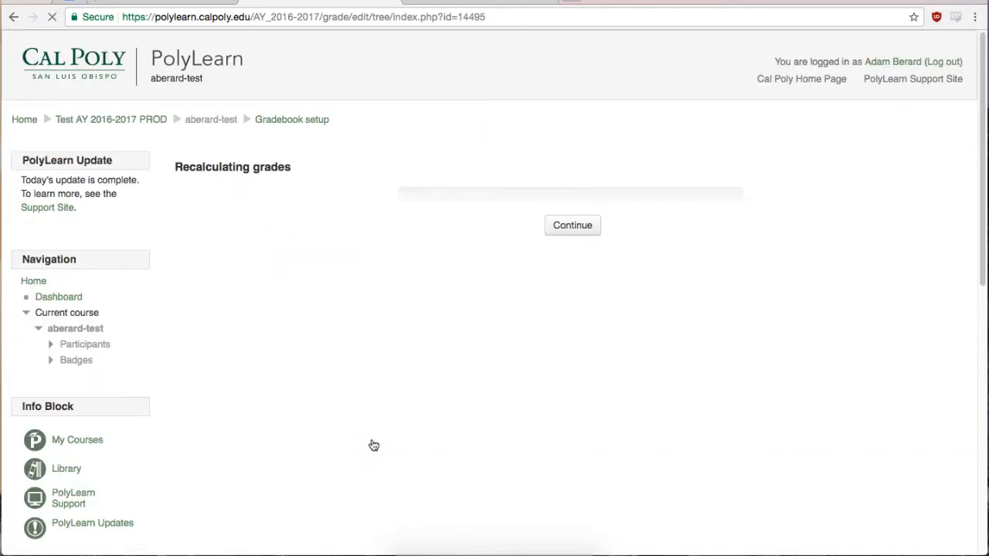
click(570, 232)
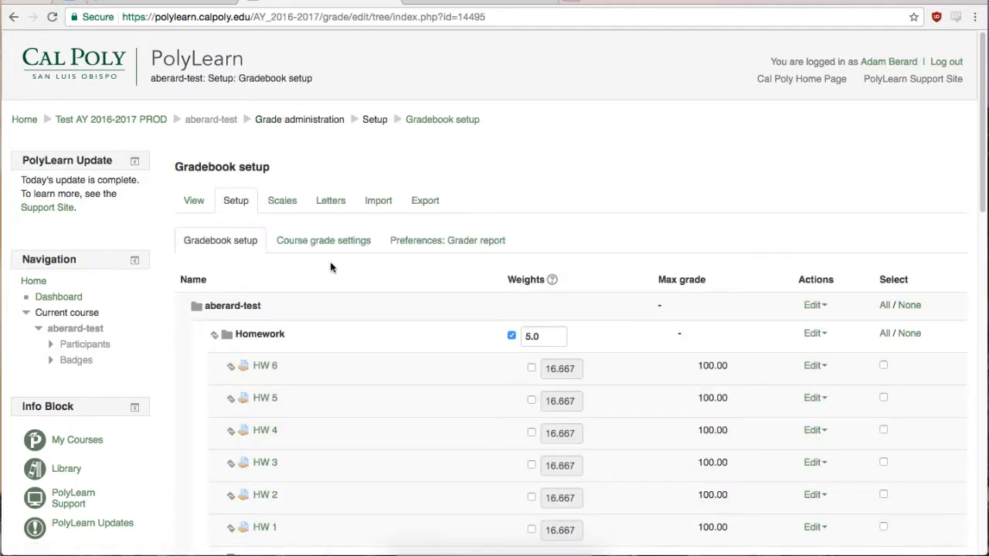
- Return to the grader report and turn editing on
click(195, 202)
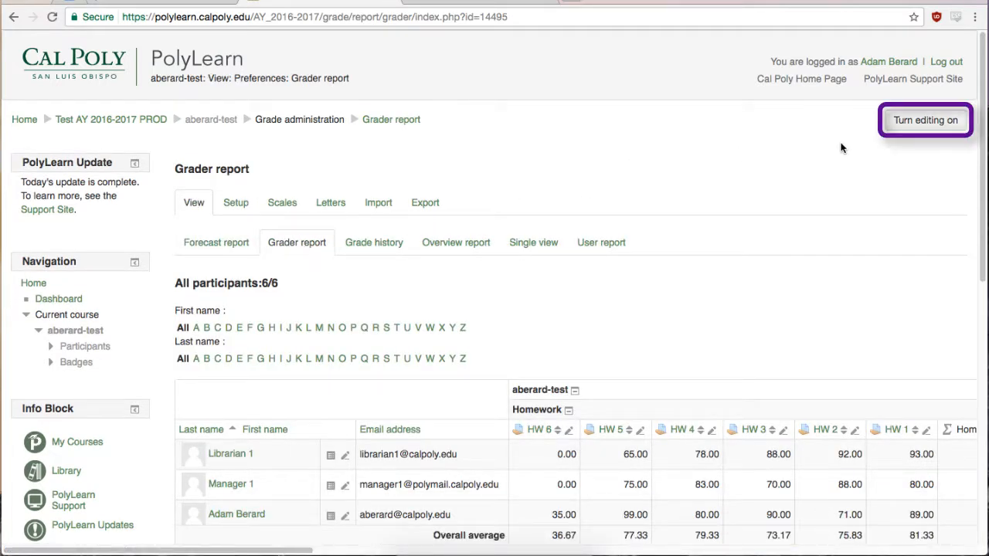
click(925, 122)
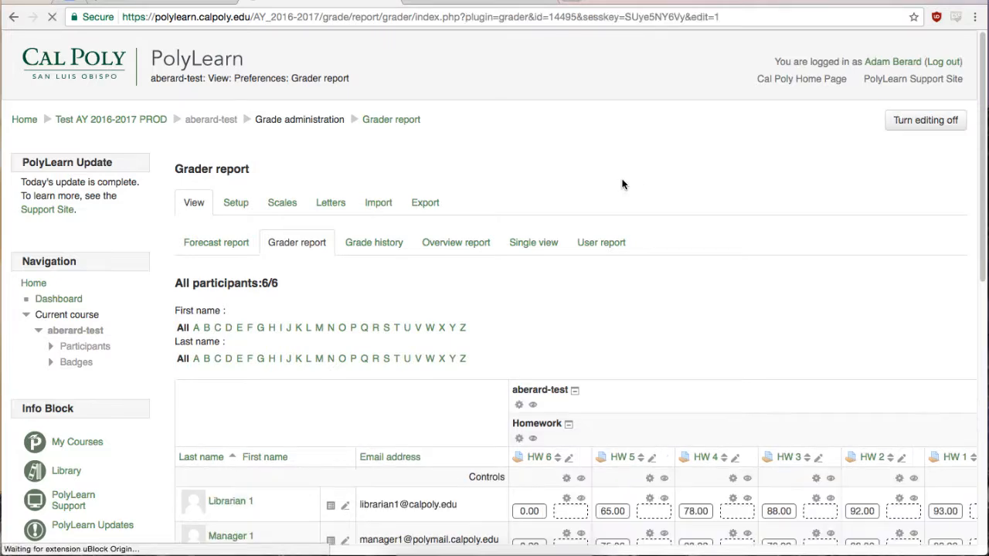
- Enter the Take Home Quiz #1 scores 75, 80, 85, 90, 95 and 100 for the six participants in list order
scroll(544, 182, down, 1)
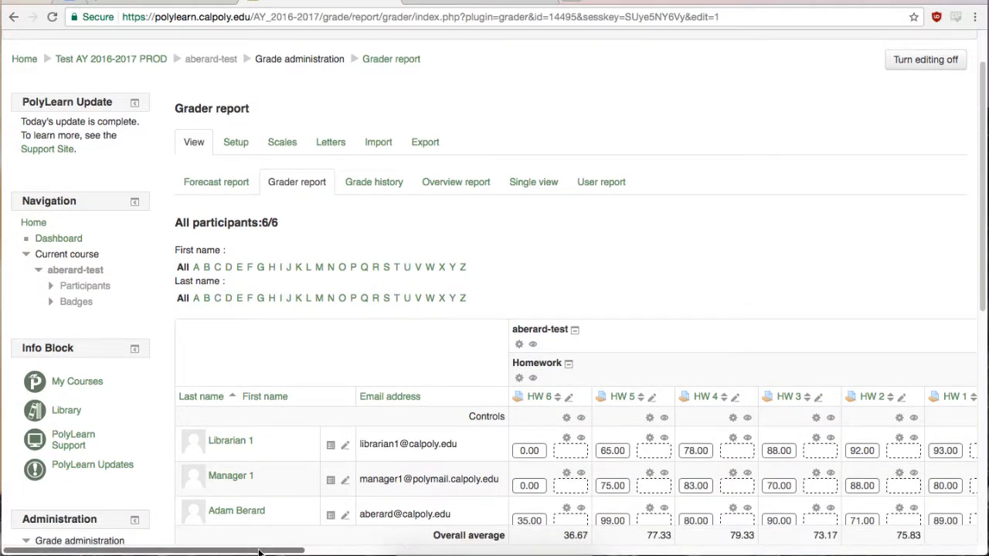
drag(258, 552, 431, 541)
scroll(520, 441, right, 3)
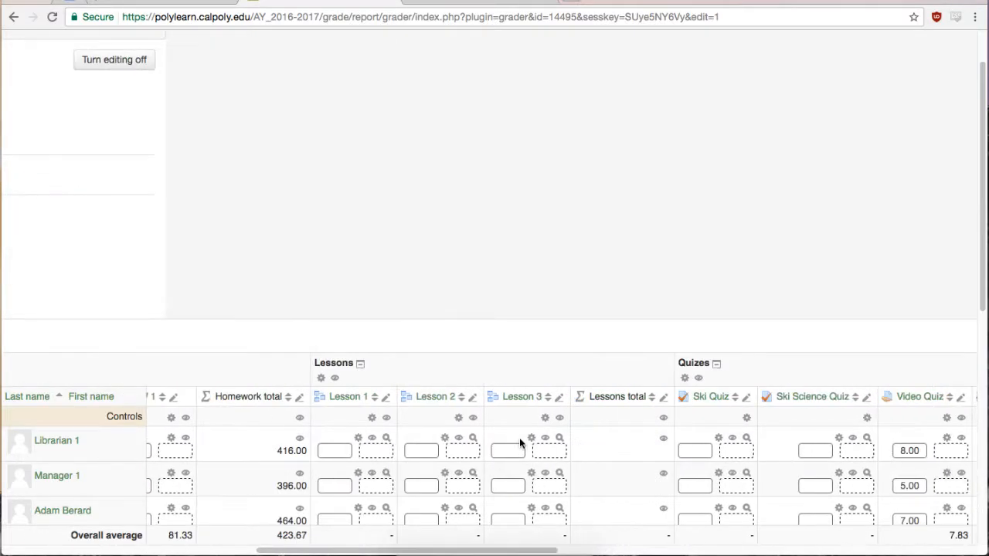
scroll(520, 437, left, 5)
scroll(519, 437, down, 3)
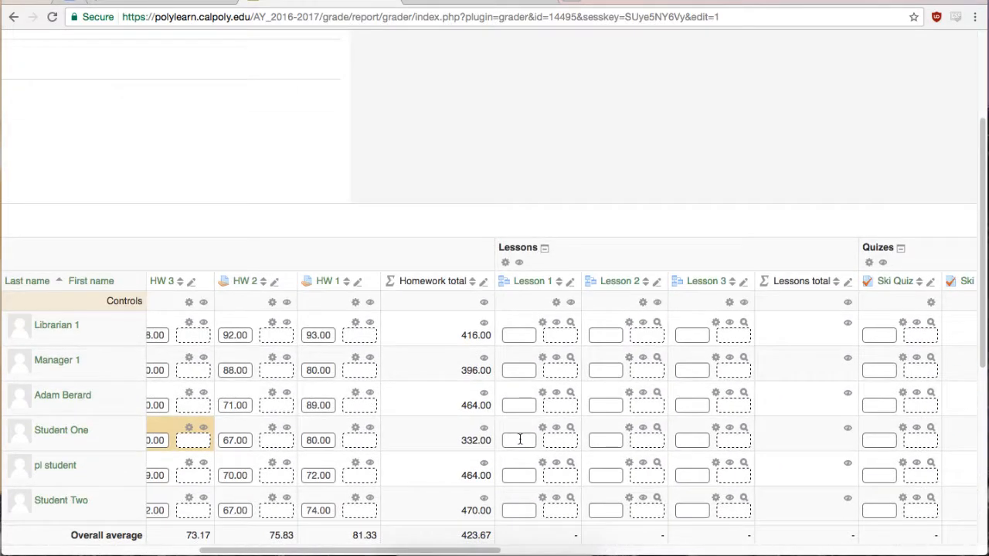
scroll(520, 440, right, 10)
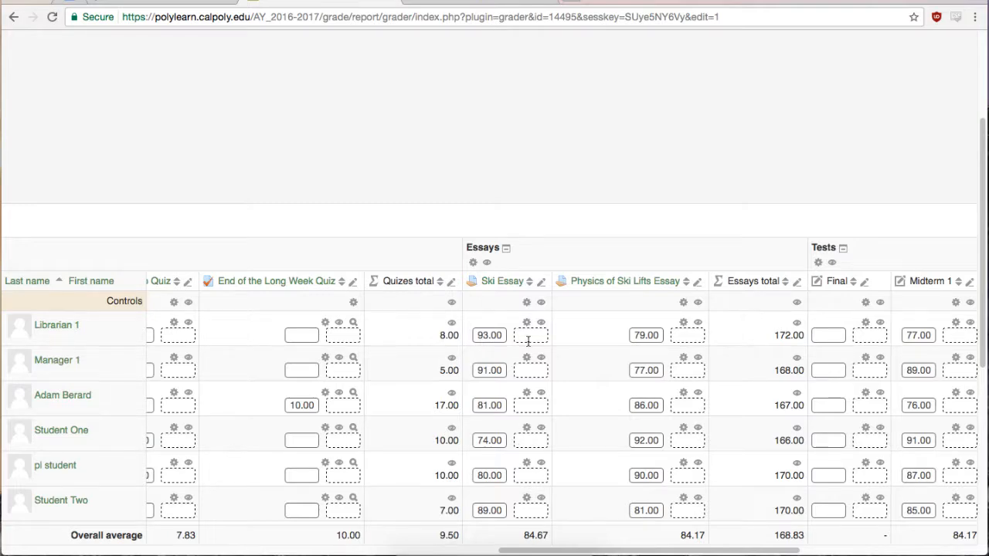
scroll(527, 340, down, 2)
scroll(530, 347, right, 7)
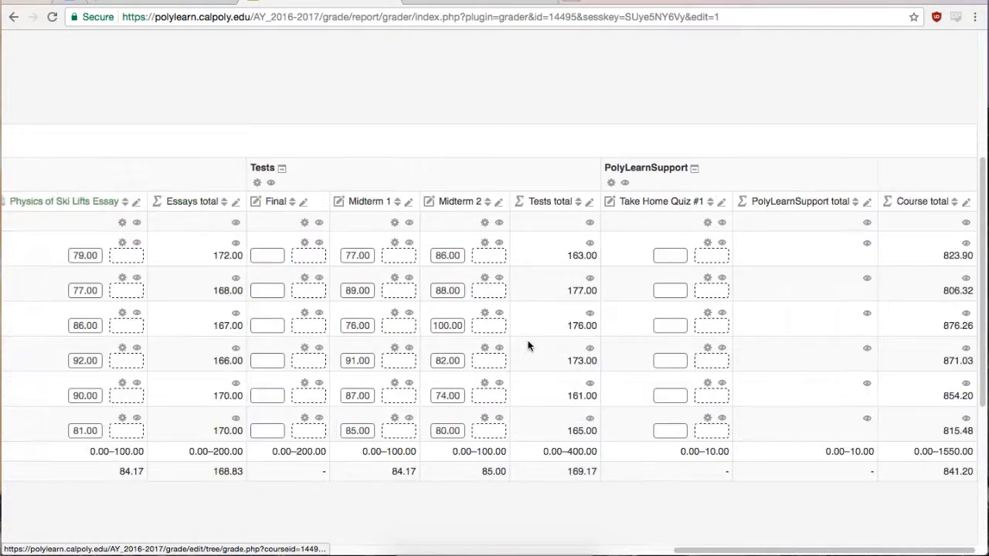
click(667, 254)
text(75)
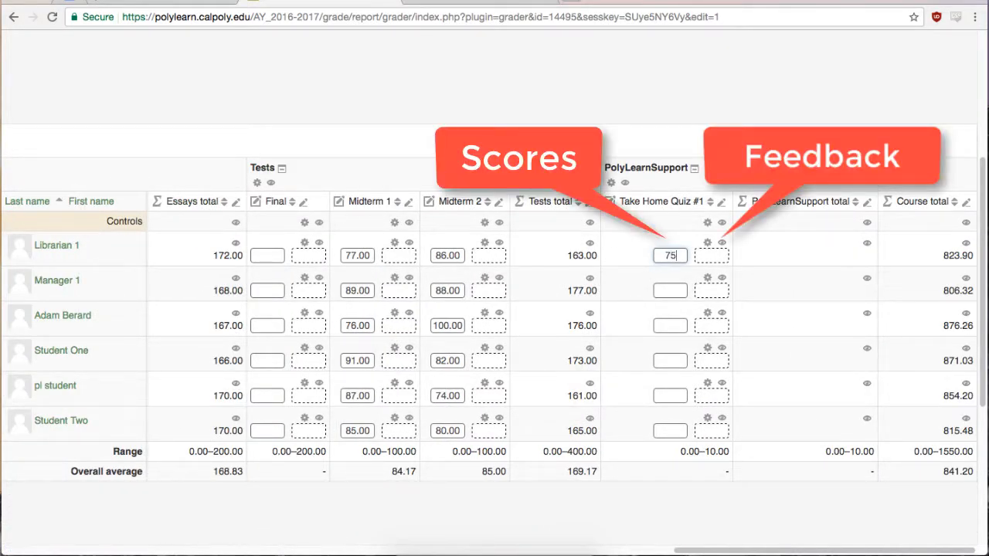
key(Tab)
text(80)
key(Tab)
text(8)
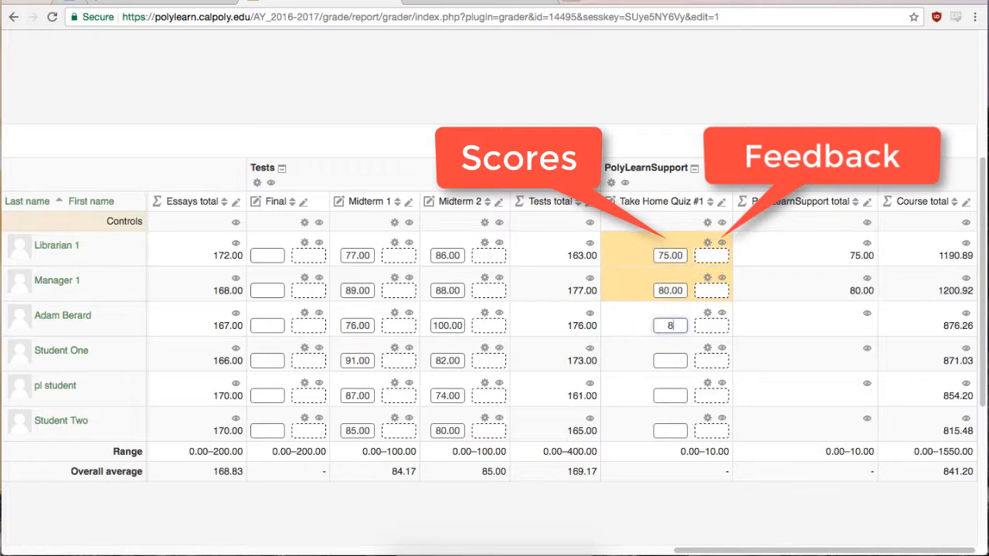
text(5)
key(Tab)
text(90)
key(Tab)
text(95)
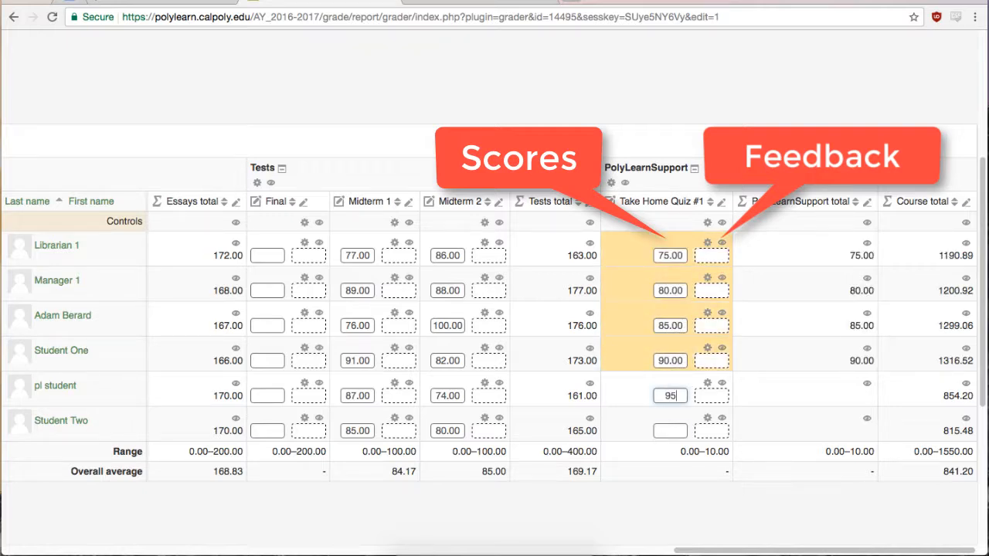
key(Tab)
text(100)
key(Tab)
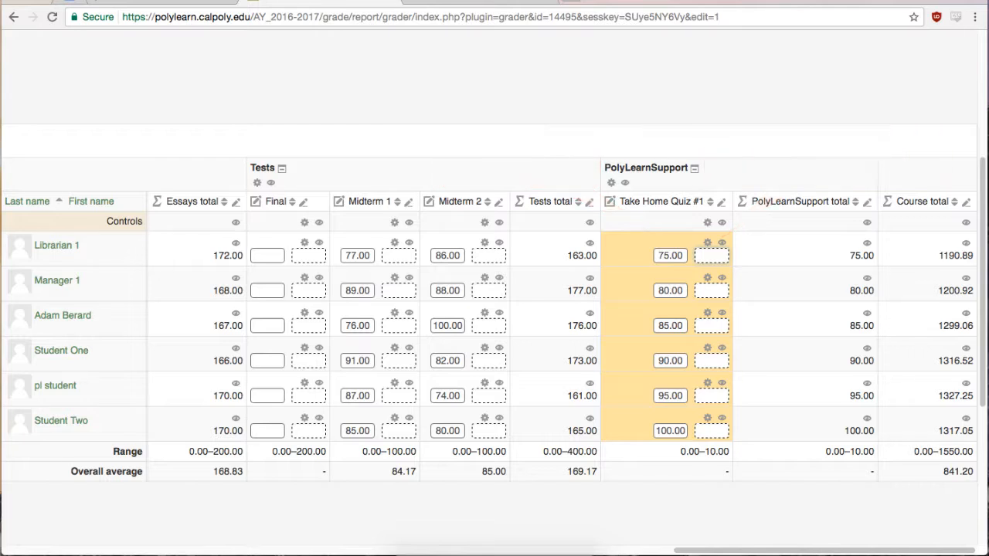
- Enter Take Home Quiz #1 feedback: "eh", "ok" and "could be worse" for the first three participants, "good" and "great" for the last two
text(eh)
key(Tab)
text(ok)
key(Tab)
text(could be worse)
key(Tab)
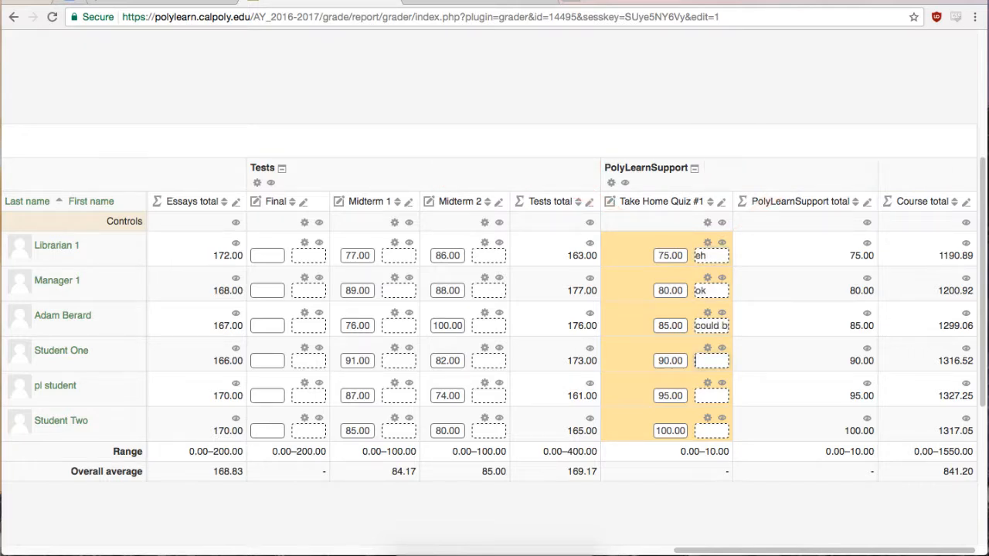
key(Tab)
text(good)
key(Tab)
text(great)
- Examine the homework, lesson, quiz and essay columns across the grader report
scroll(486, 280, left, 15)
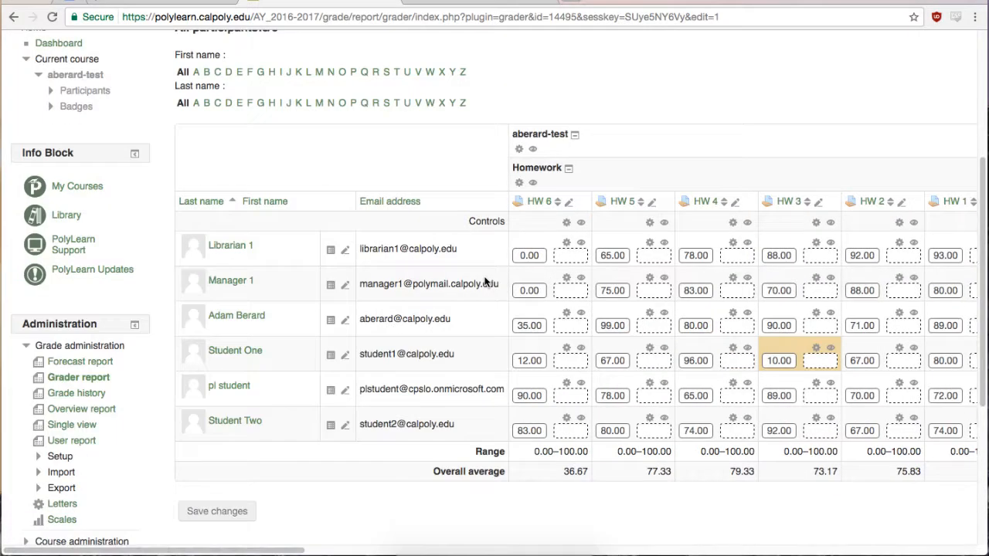
scroll(487, 280, right, 3)
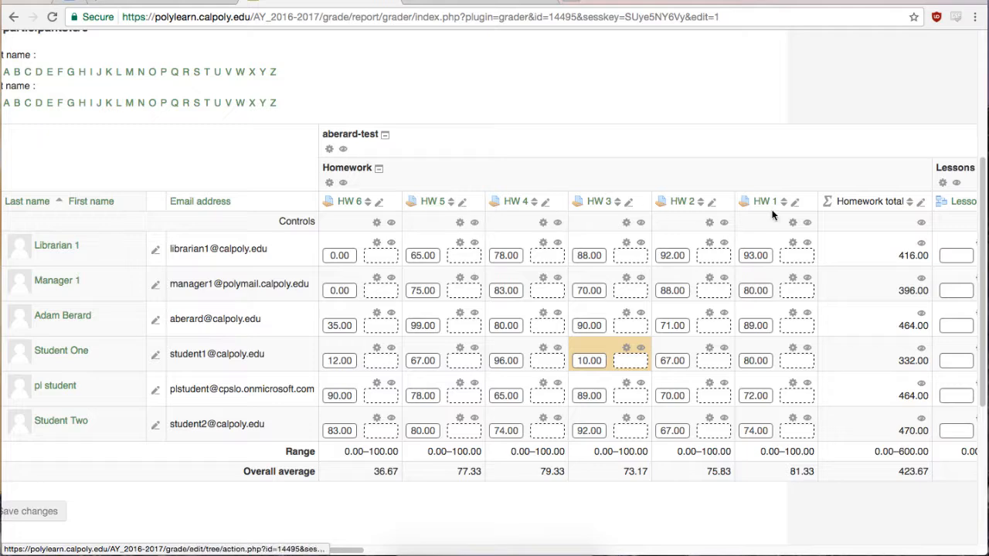
scroll(487, 240, right, 1)
scroll(486, 241, right, 15)
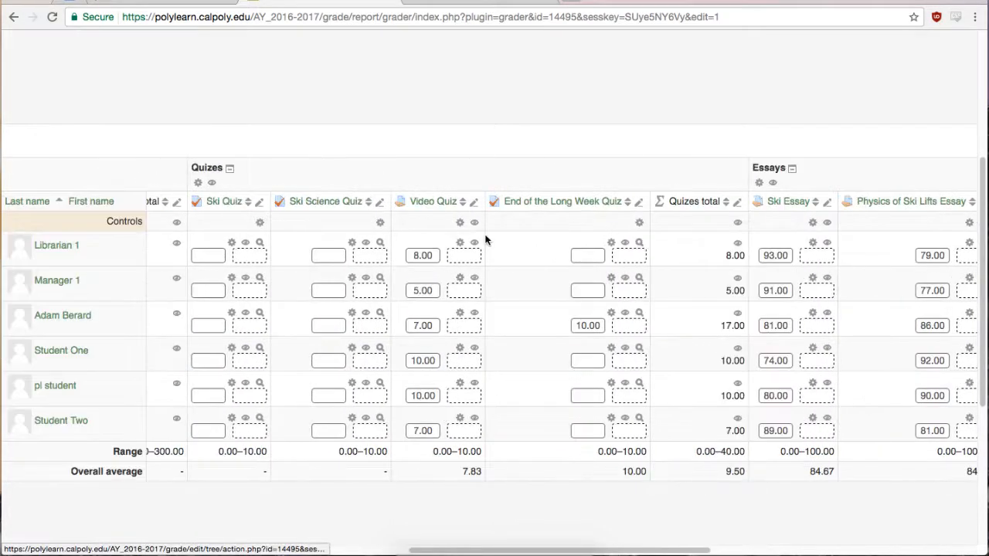
scroll(487, 236, left, 12)
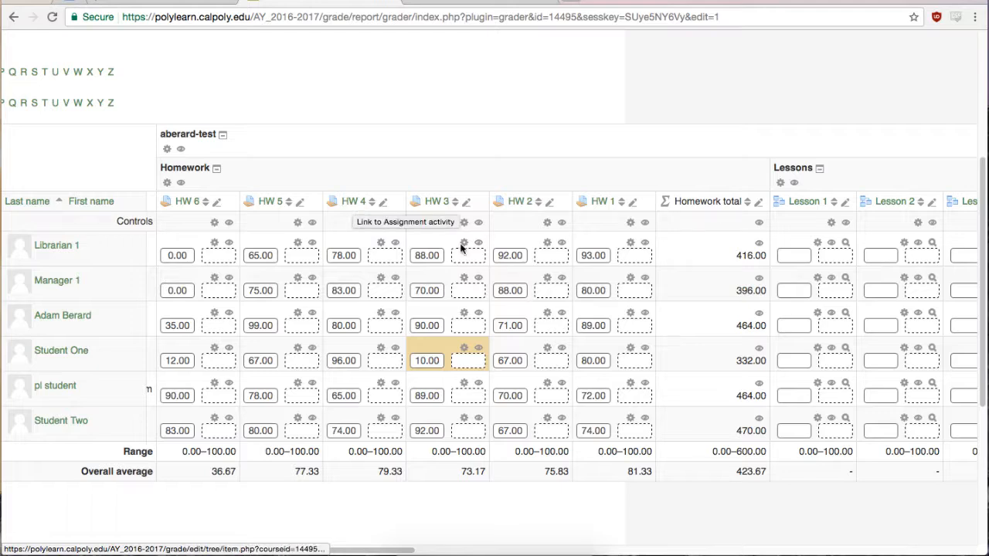
scroll(511, 232, right, 15)
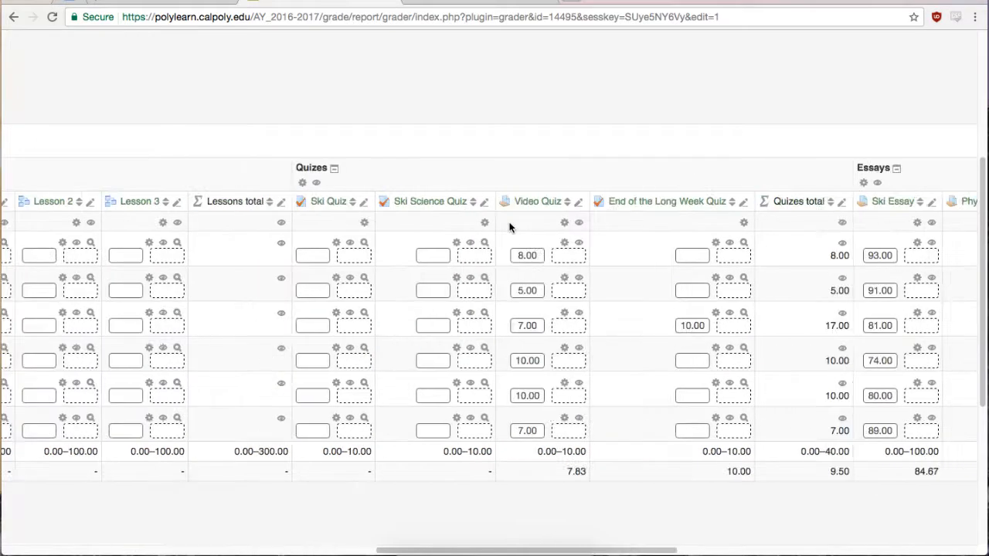
- Review the test and Take Home Quiz #1 columns and reload the grader report
scroll(509, 226, right, 15)
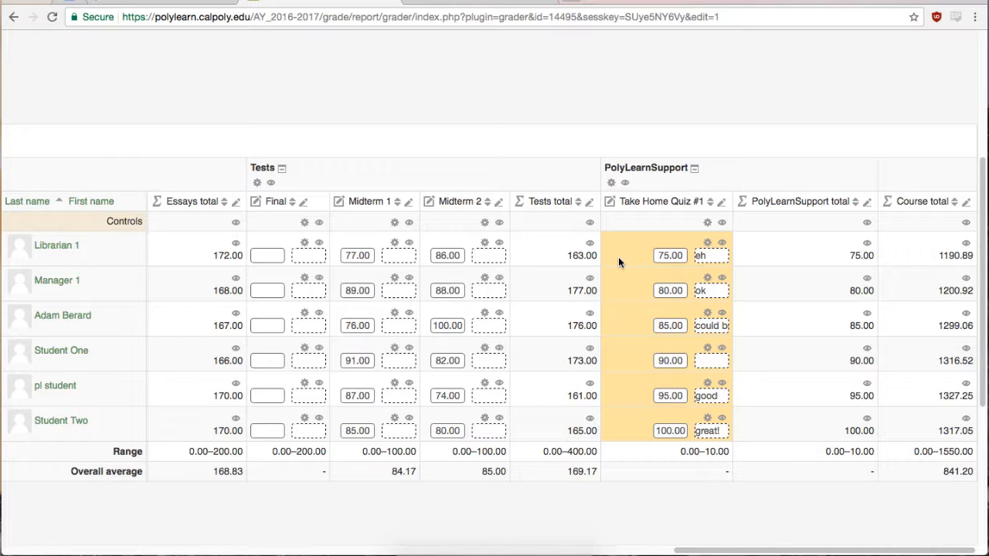
scroll(618, 263, left, 2)
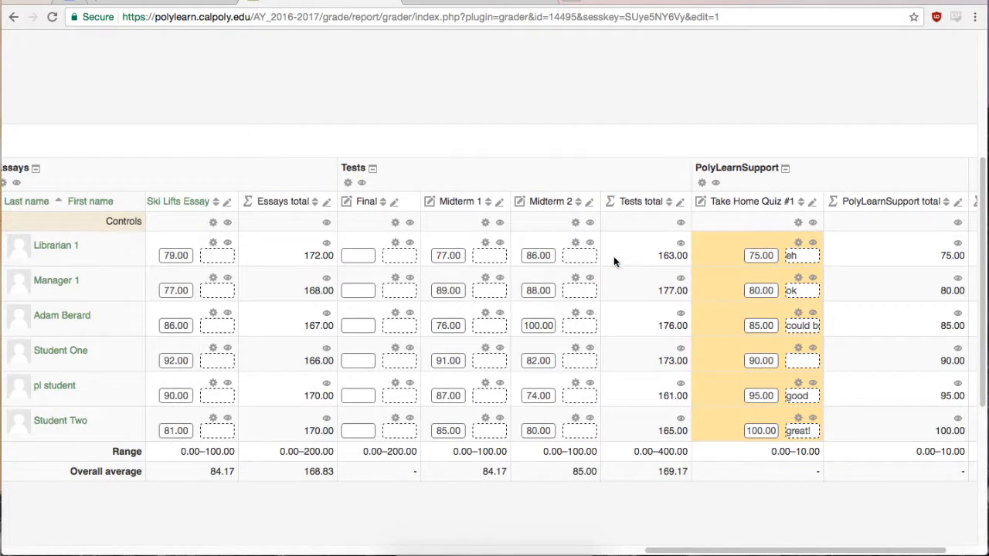
key(super+r)
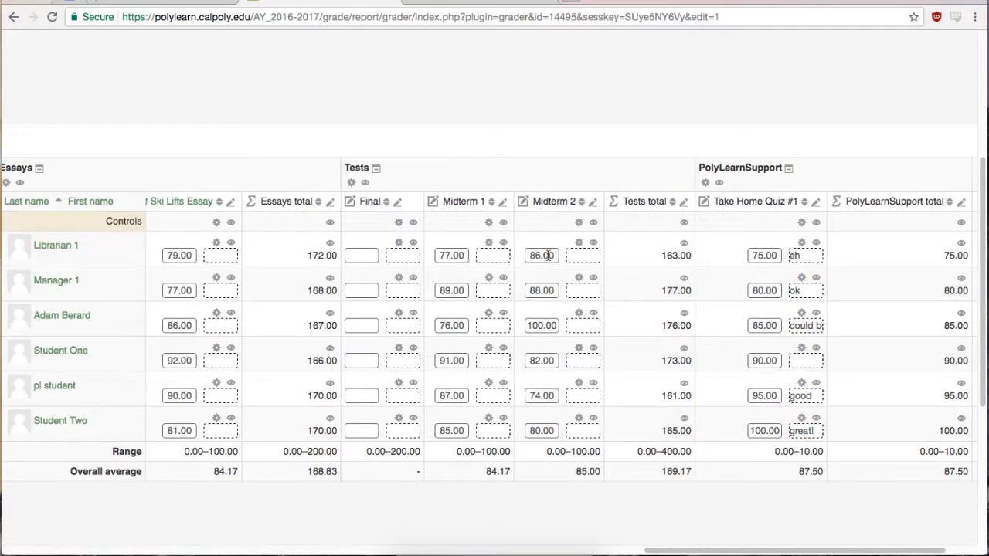
- Remove the Overridden setting from Student One's HW 3 grade, save the change and return to the grader report
scroll(548, 256, left, 15)
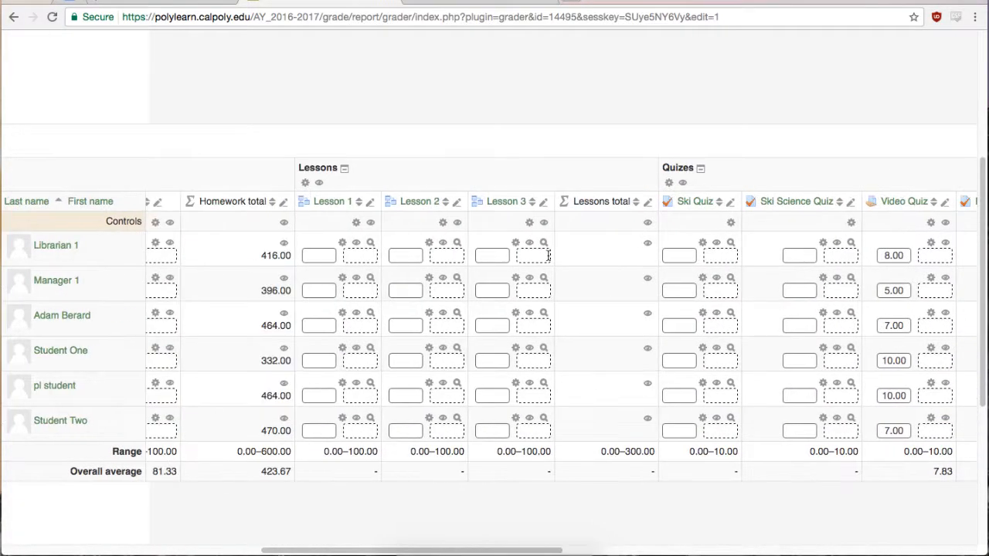
scroll(548, 256, left, 10)
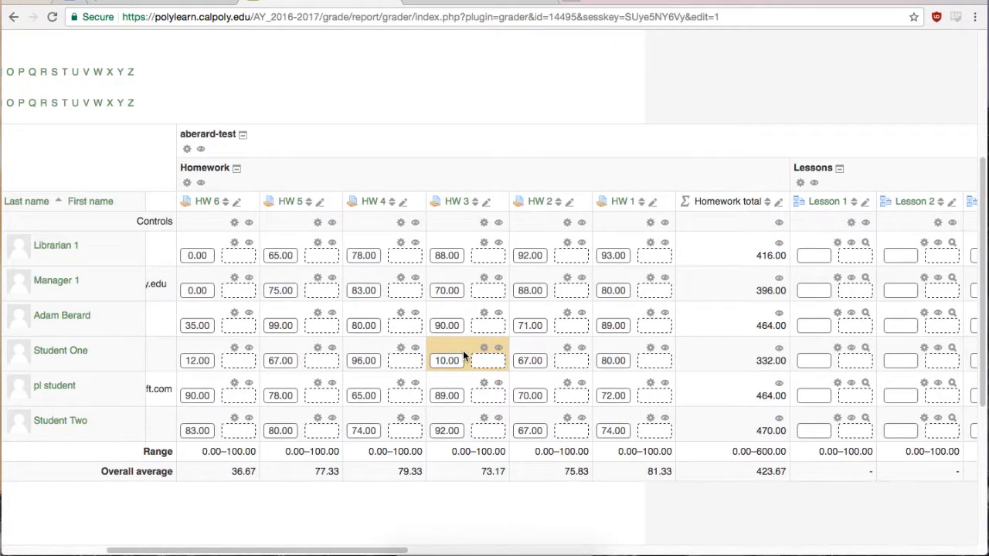
key(super+r)
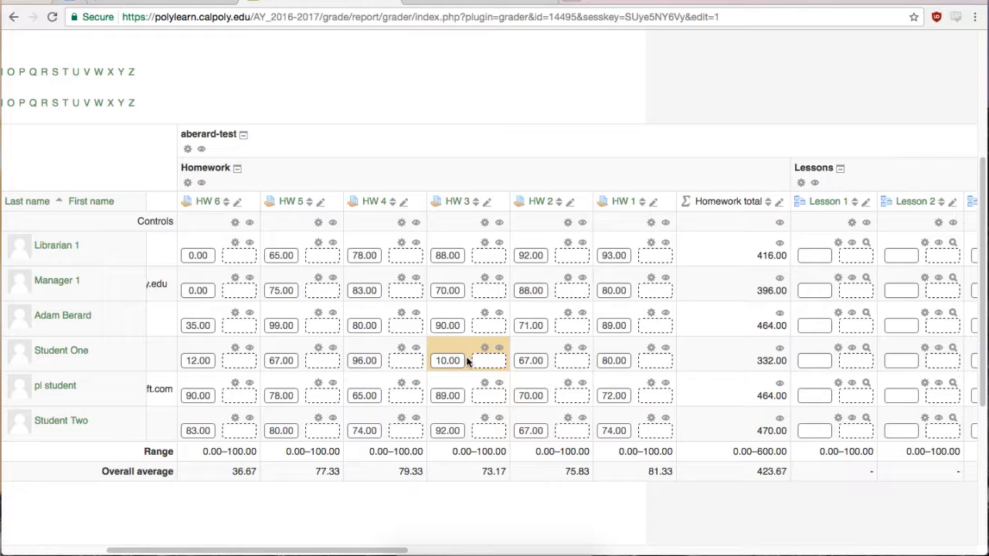
click(484, 348)
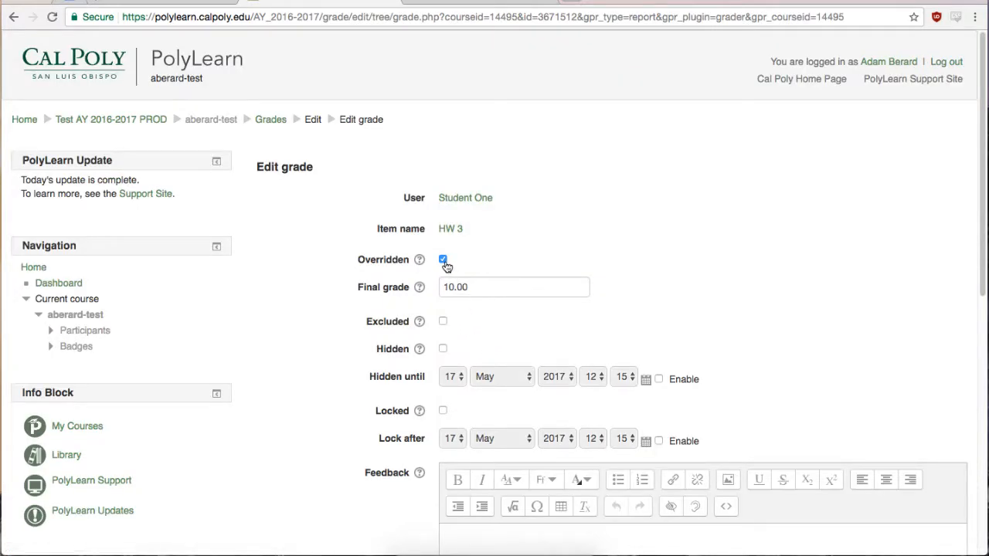
click(444, 262)
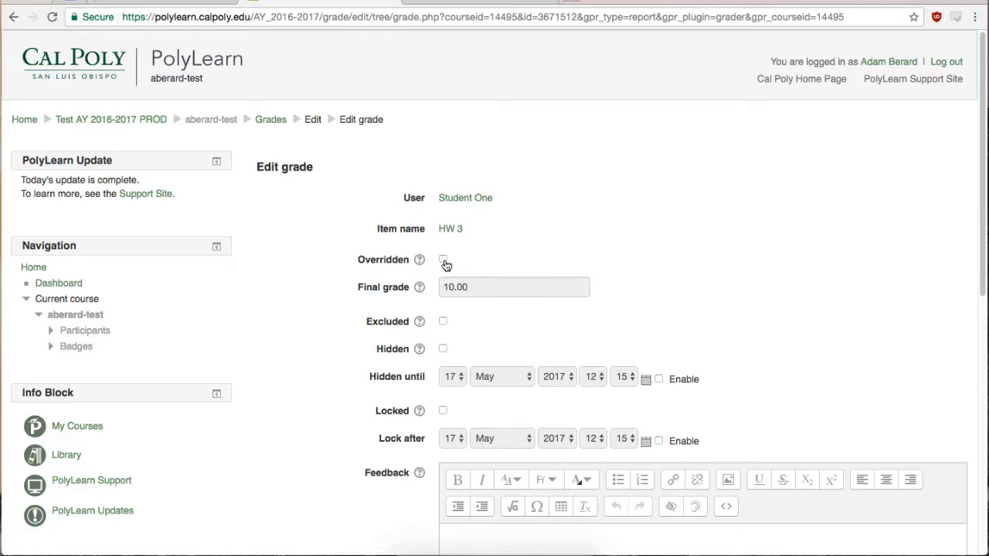
scroll(446, 265, down, 10)
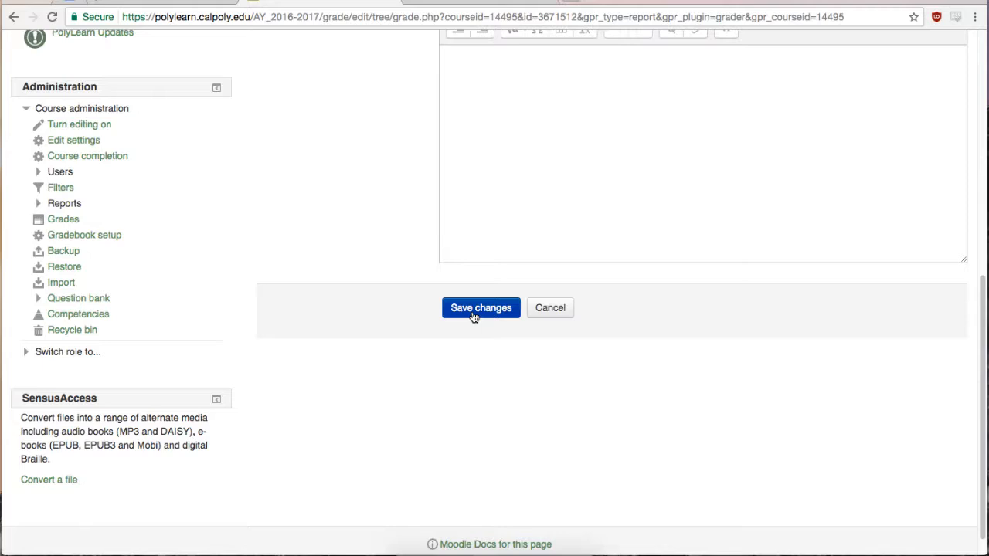
click(473, 313)
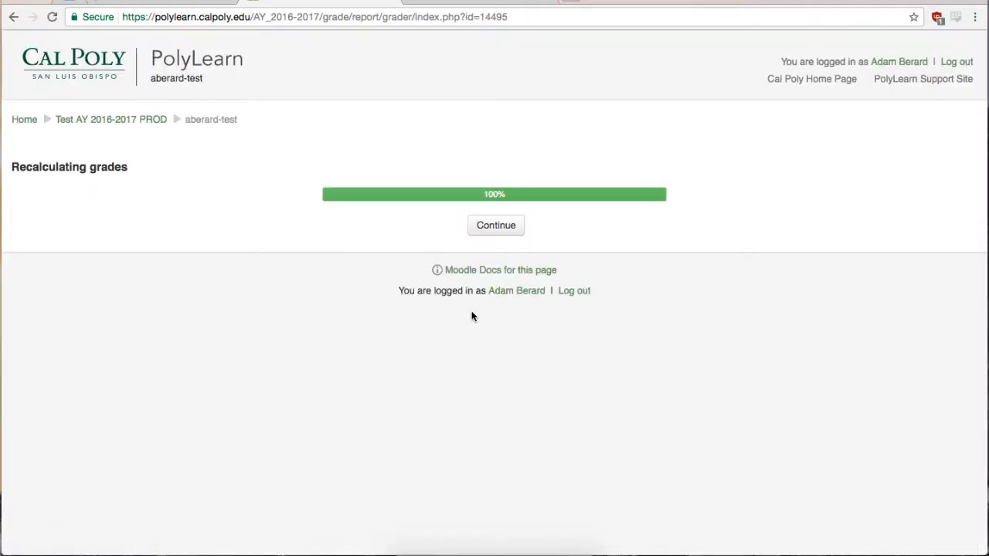
click(490, 224)
- Clear Librarian 1's Take Home Quiz #1 score and replace it with 0
scroll(490, 232, down, 4)
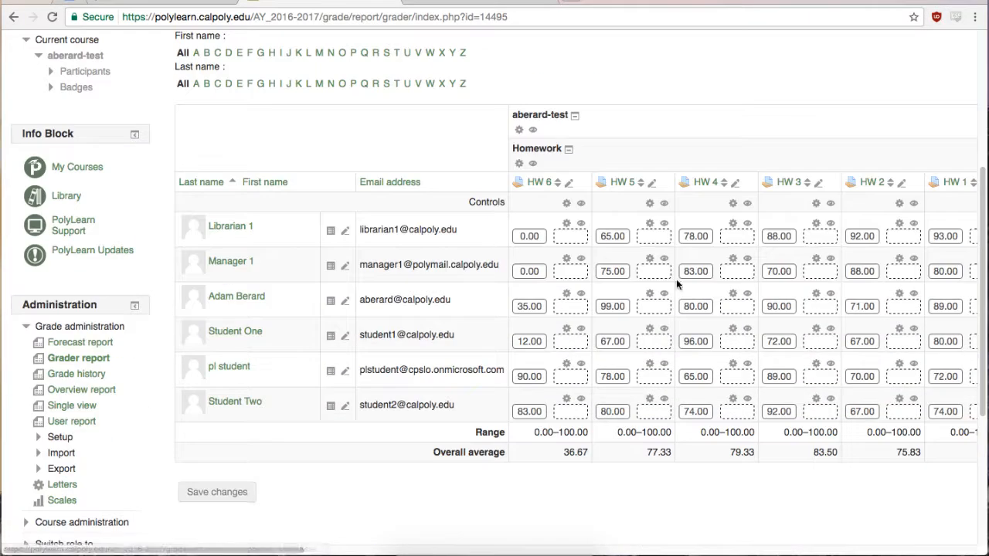
scroll(695, 338, right, 15)
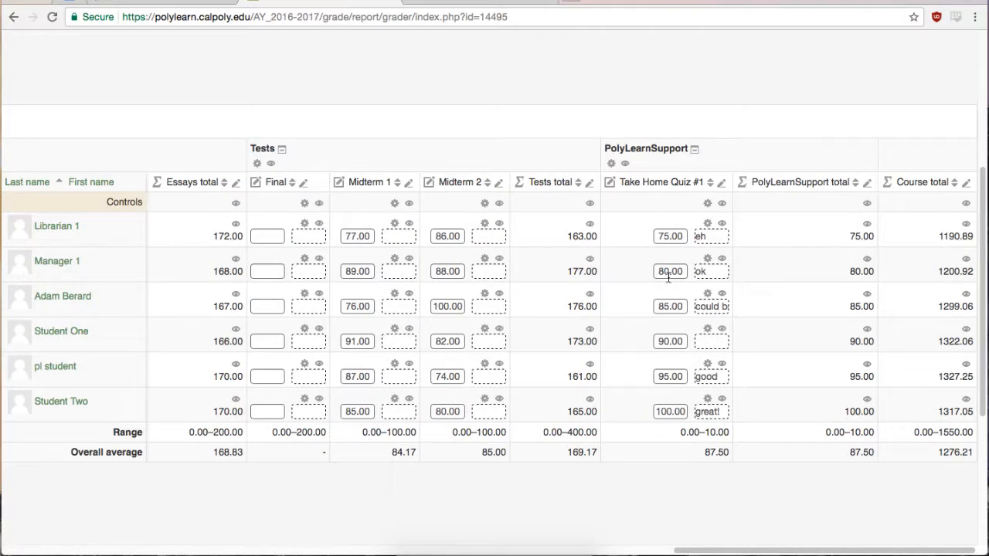
drag(684, 235, 621, 220)
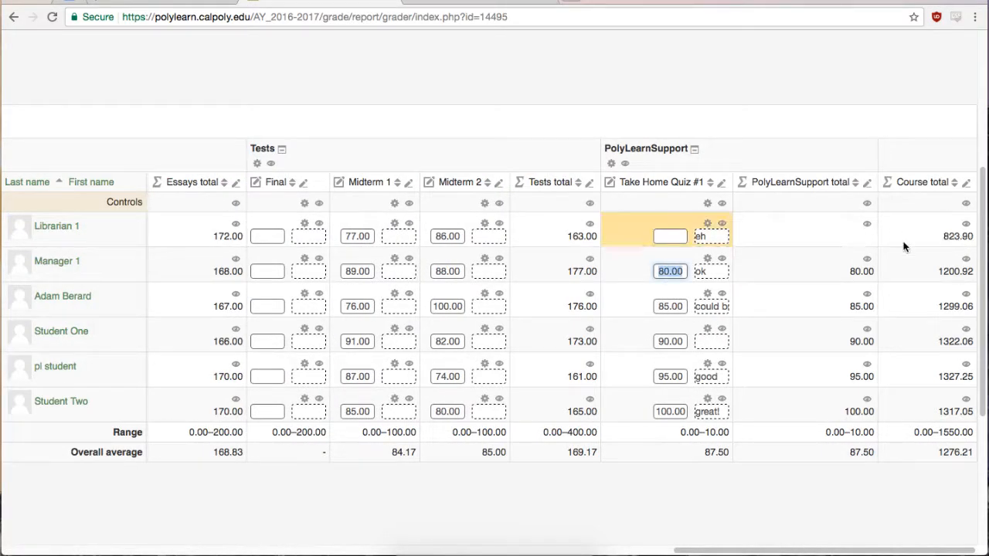
click(680, 234)
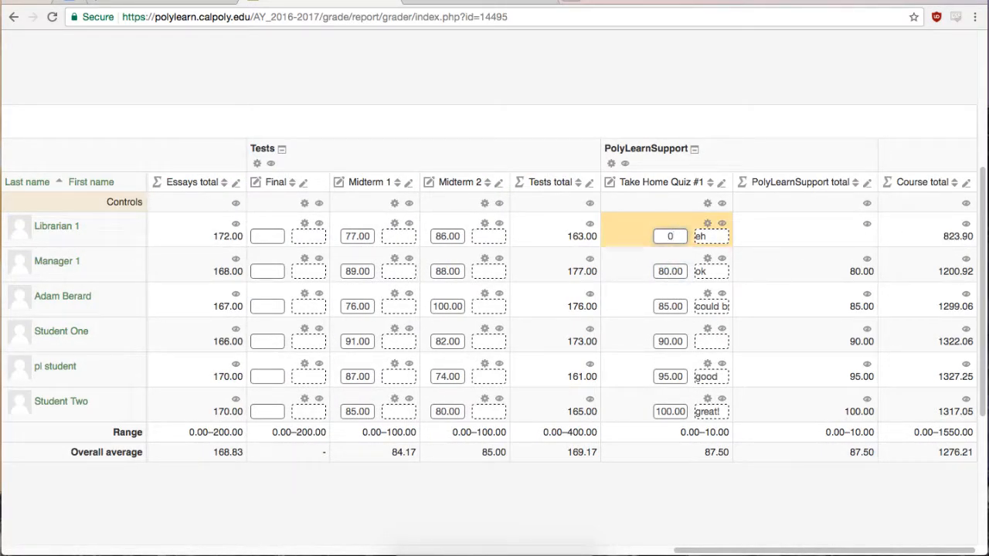
key(Return)
- Open the User report and examine its user choices and the grades, percentages, letter grades and feedback for each item
scroll(551, 260, left, 20)
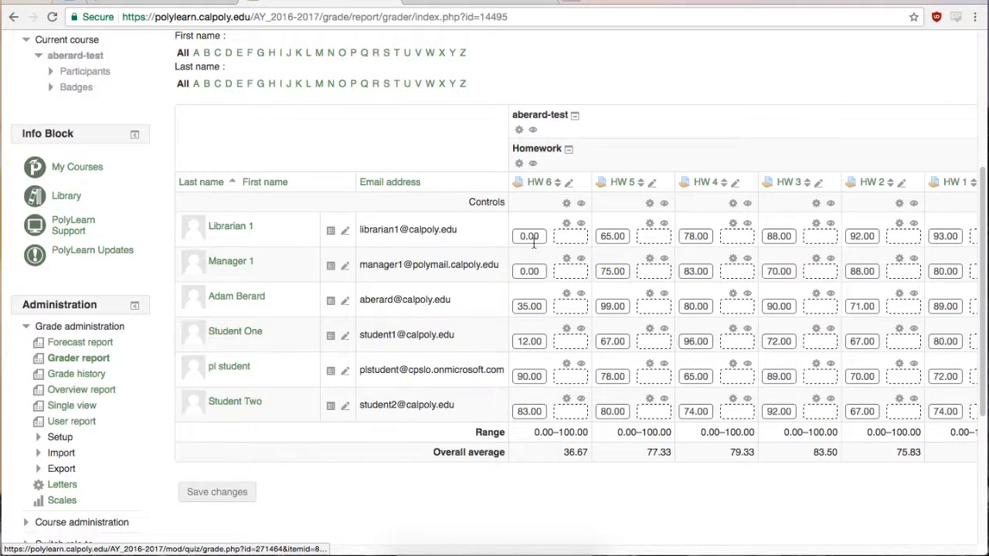
scroll(533, 244, up, 5)
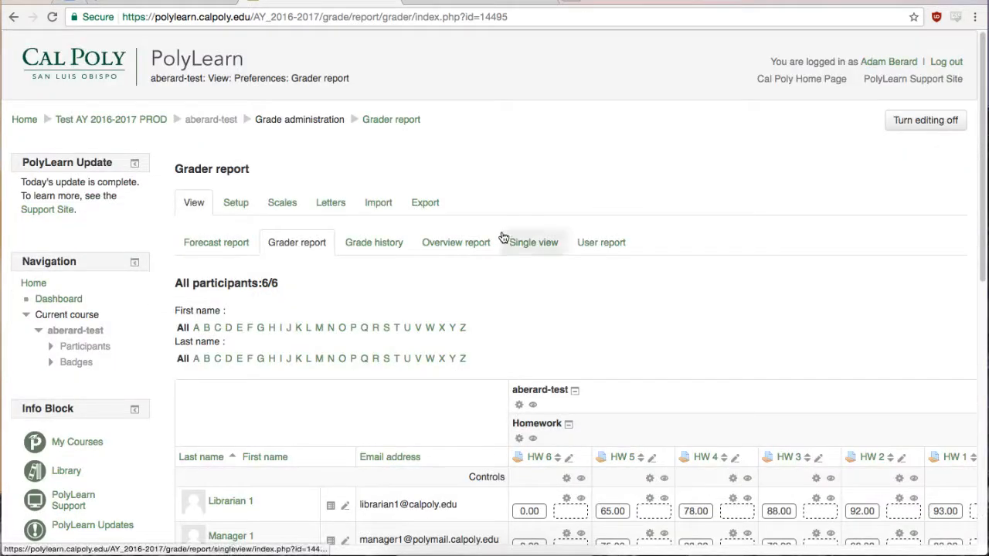
click(601, 244)
scroll(779, 240, down, 3)
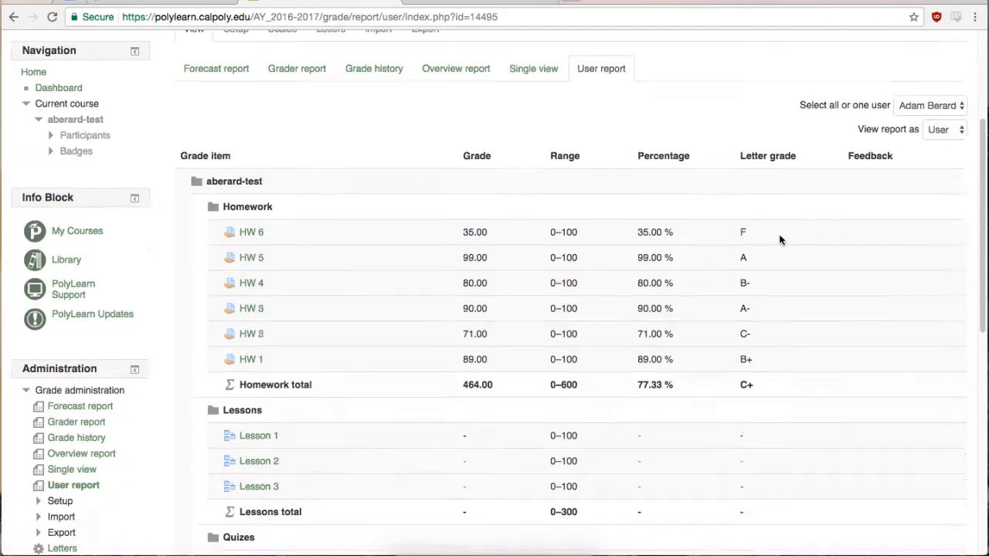
click(916, 106)
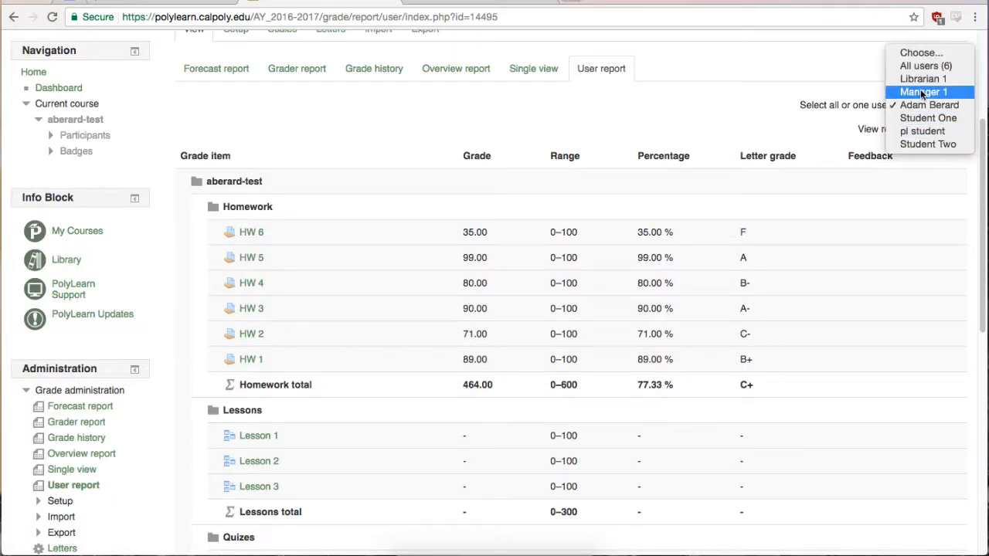
click(760, 132)
scroll(788, 173, down, 6)
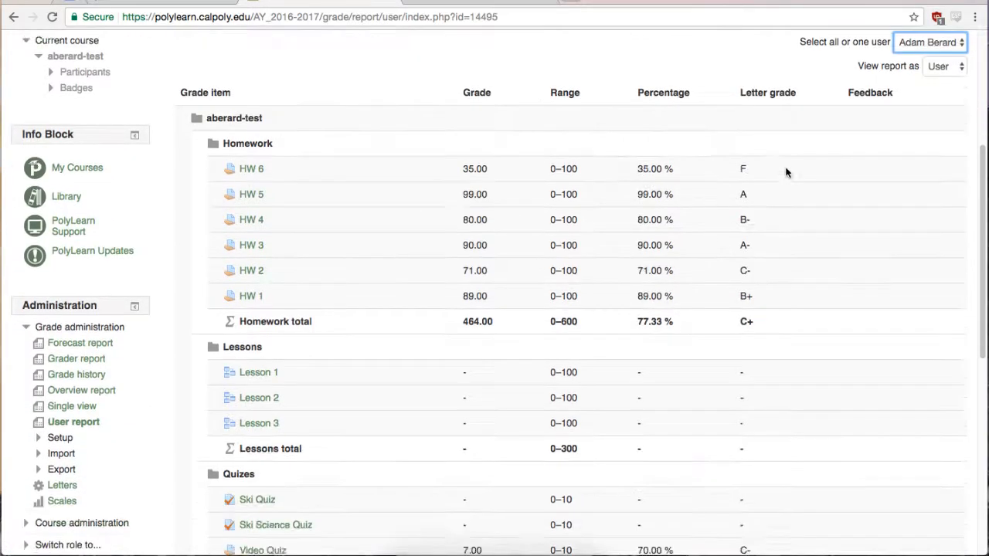
scroll(786, 173, down, 2)
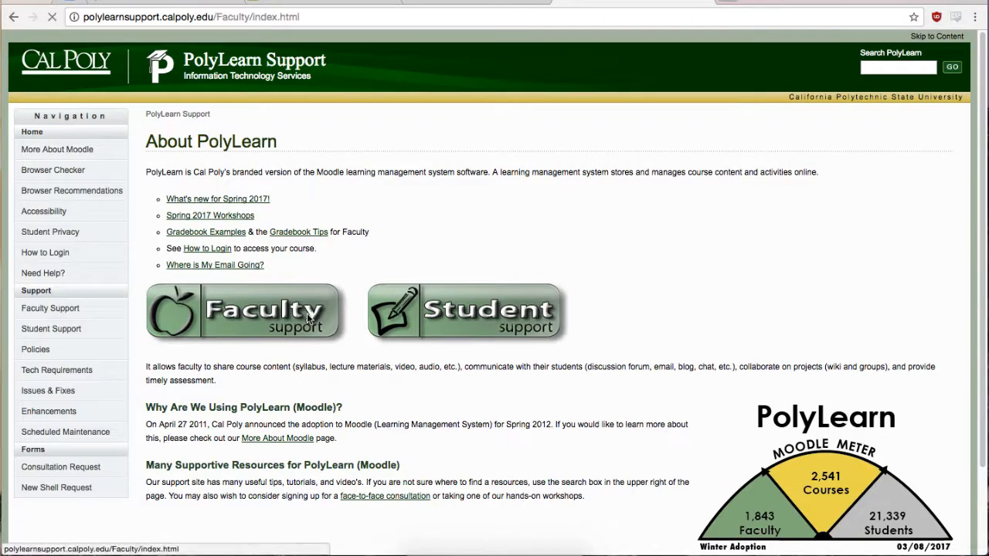
- On the PolyLearn Support site, open the Faculty support Video Index and look through the Grading & Assessment videos
click(286, 313)
scroll(641, 209, down, 1)
scroll(641, 208, down, 2)
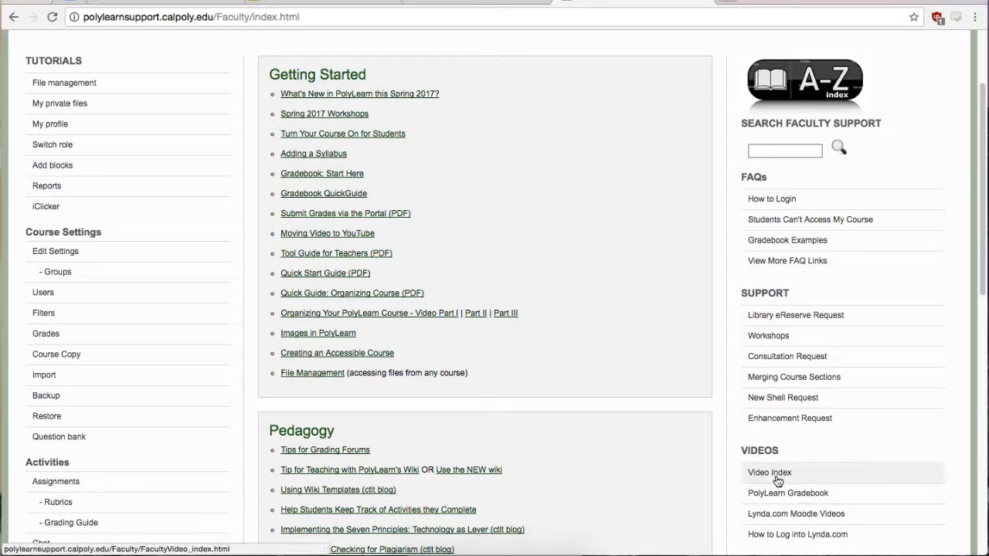
click(777, 472)
scroll(444, 285, down, 5)
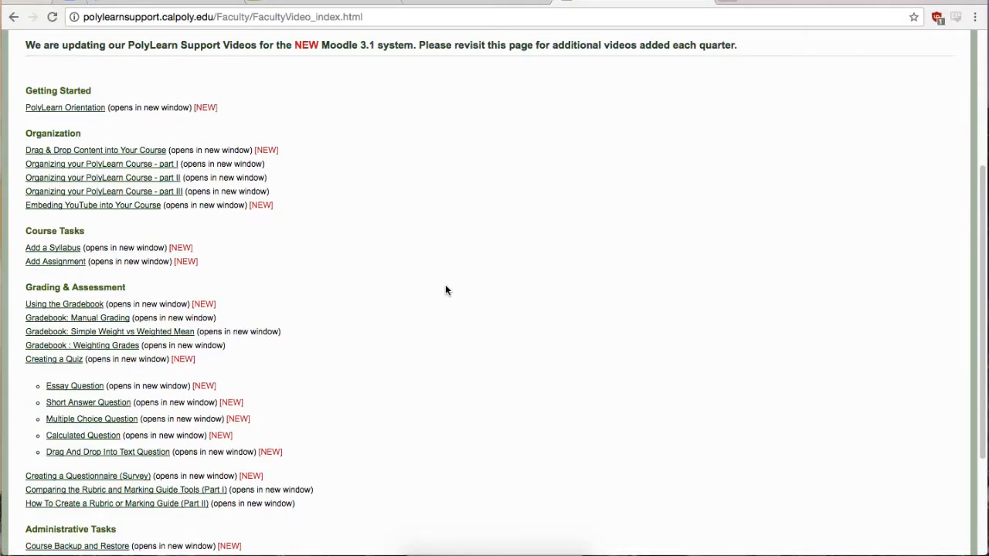